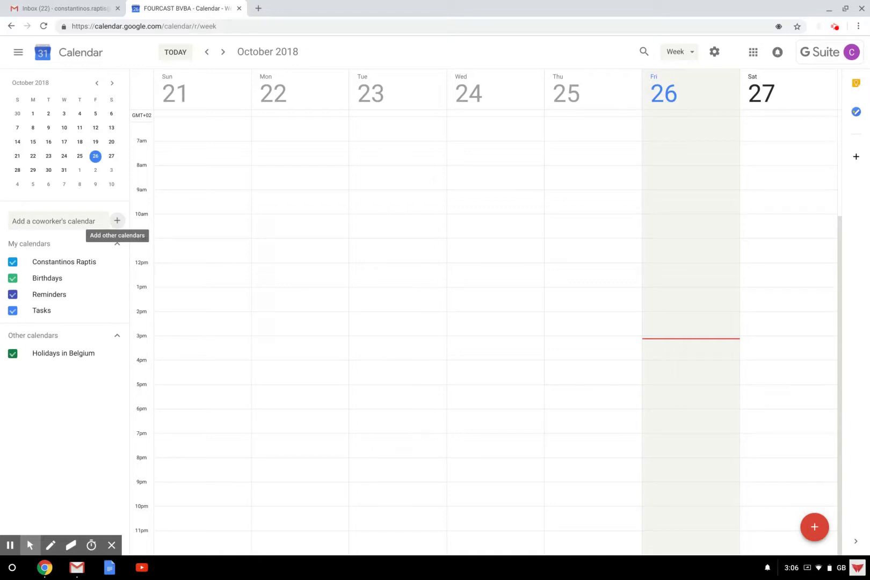
# Start a new calendar and name it 'Change Management Team'.
pyautogui.click(114, 222)
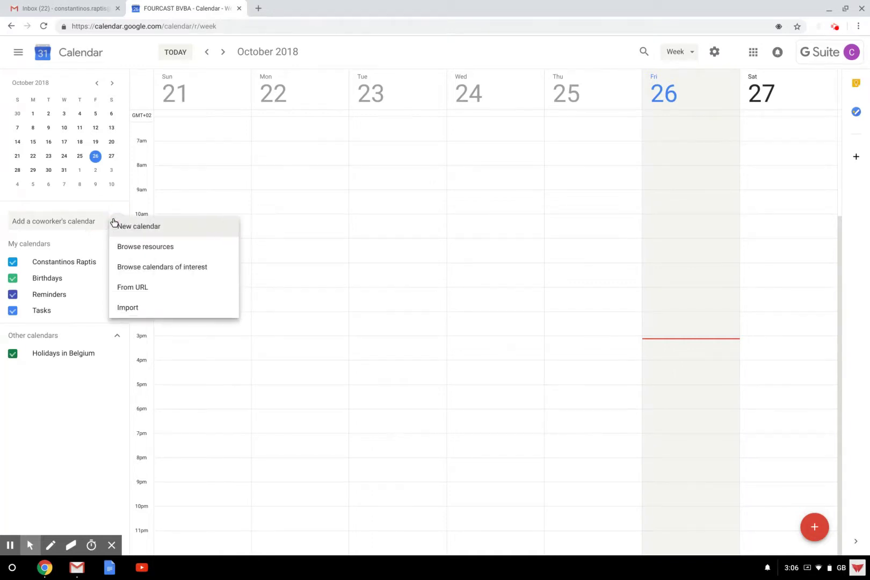
pyautogui.click(162, 229)
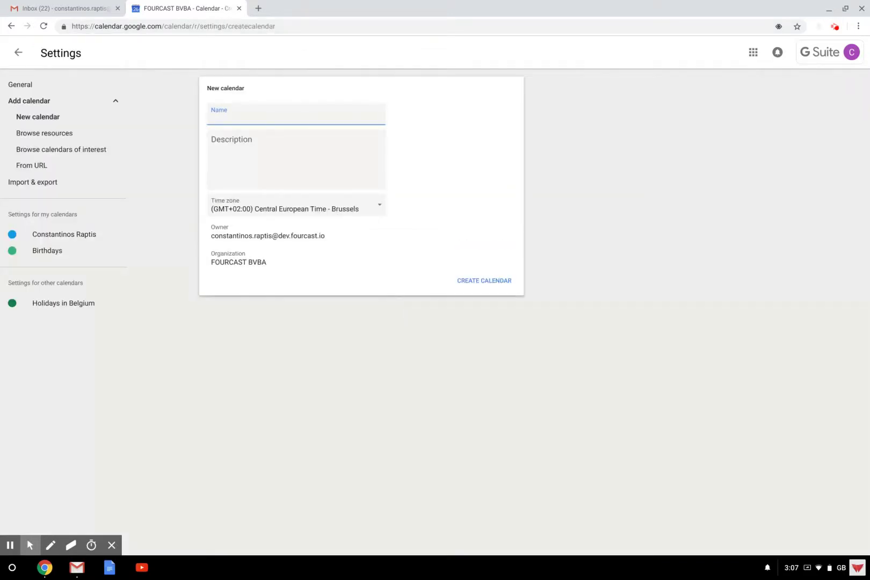
pyautogui.click(265, 110)
pyautogui.write('Change Management Team Cal')
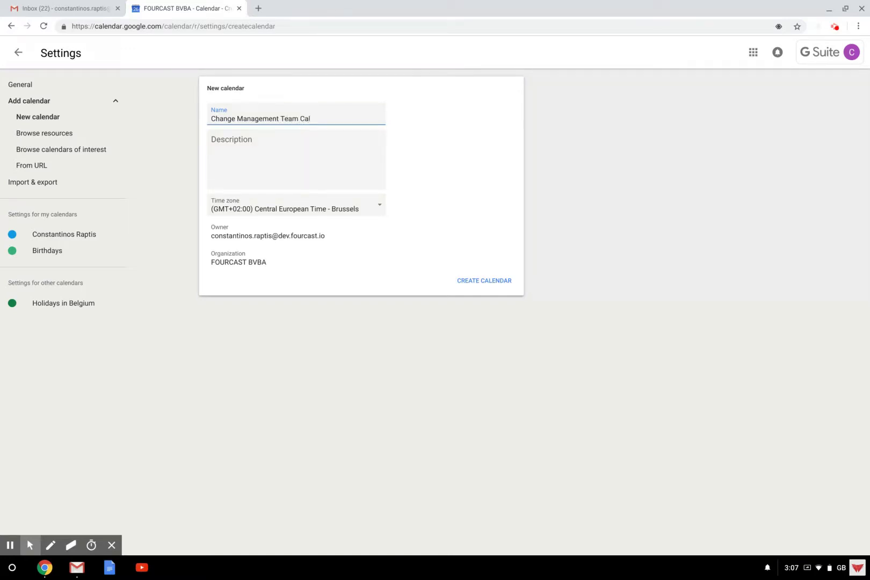
pyautogui.write('end')
pyautogui.press('BackSpace')
pyautogui.press('BackSpace')
pyautogui.press('BackSpace')
pyautogui.press('BackSpace')
pyautogui.press('BackSpace')
pyautogui.press('BackSpace')
# Give it the description 'only for change managers' and create the calendar.
pyautogui.click(240, 135)
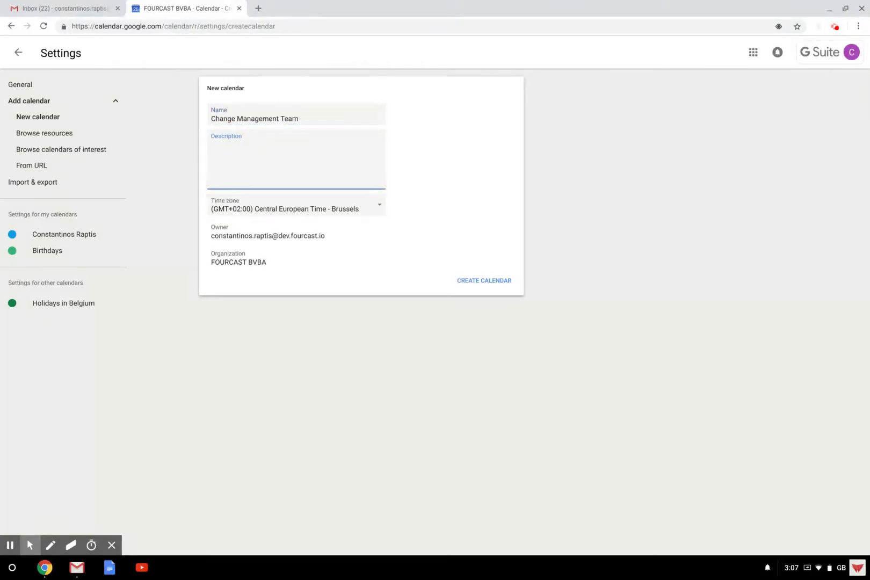
pyautogui.write('only for change managers')
pyautogui.click(432, 197)
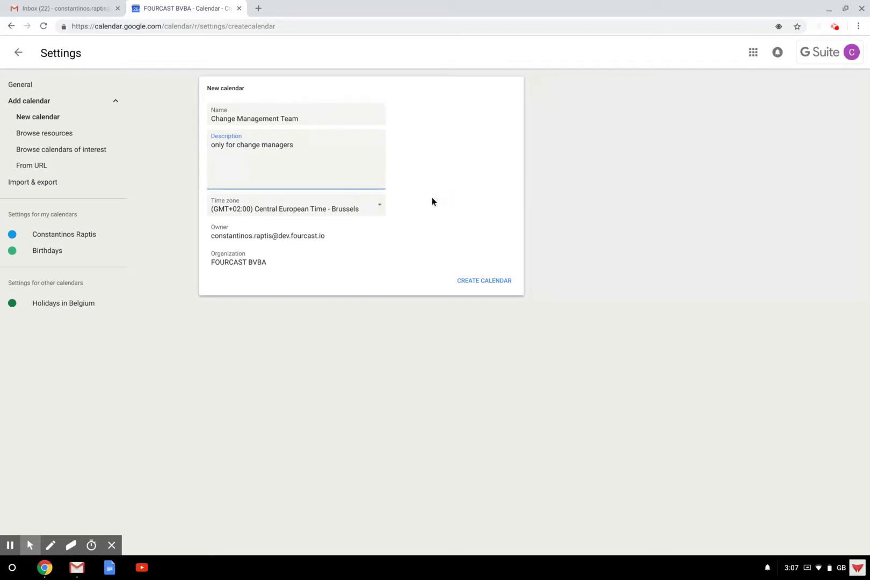
pyautogui.click(476, 280)
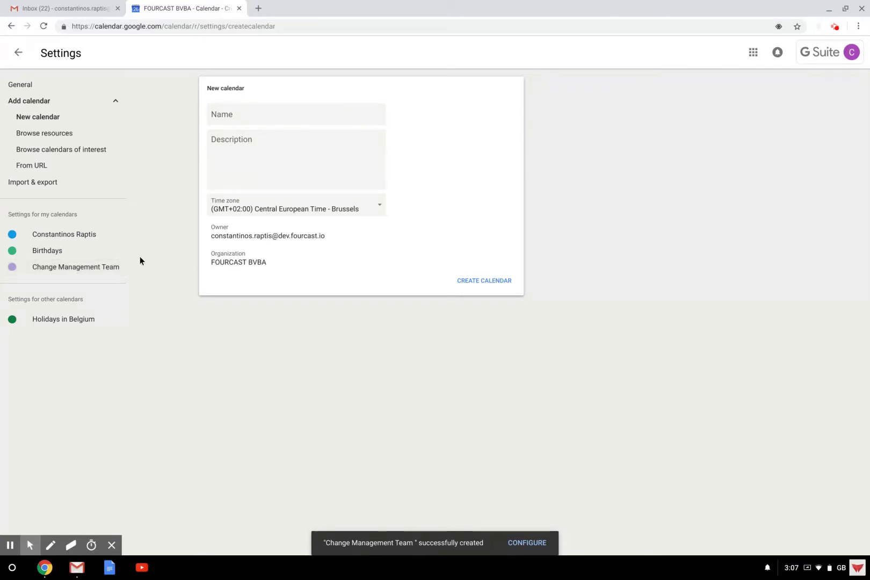
# Go back to the week view and open Settings and sharing for Change Management Team.
pyautogui.click(18, 52)
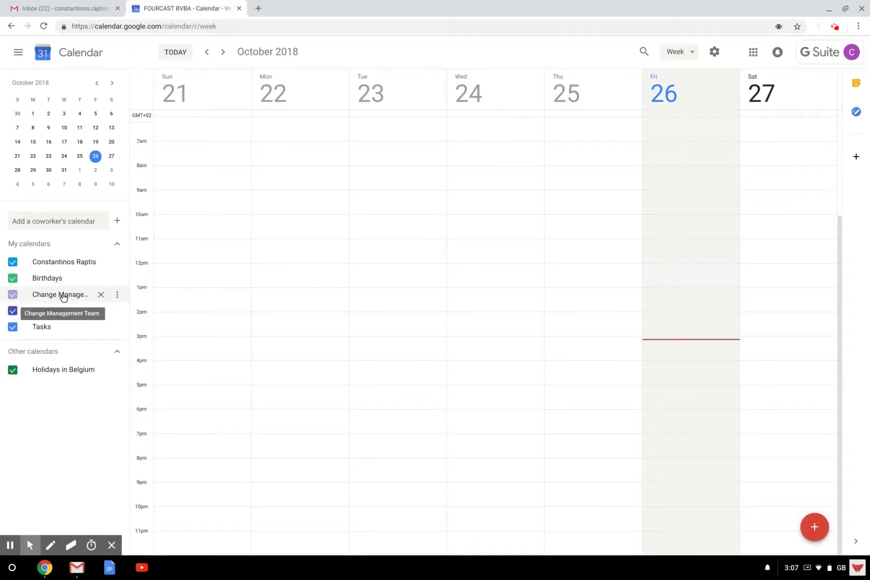
pyautogui.click(116, 296)
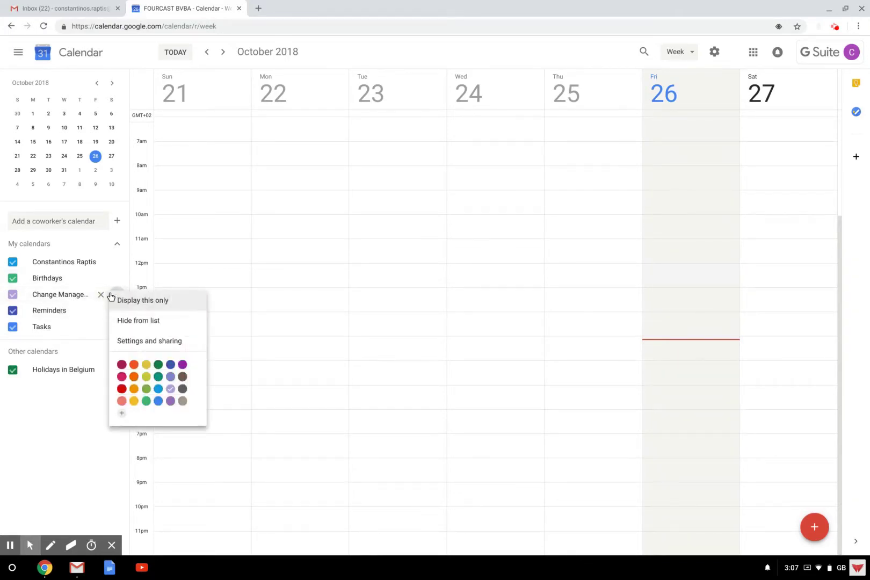
pyautogui.click(141, 341)
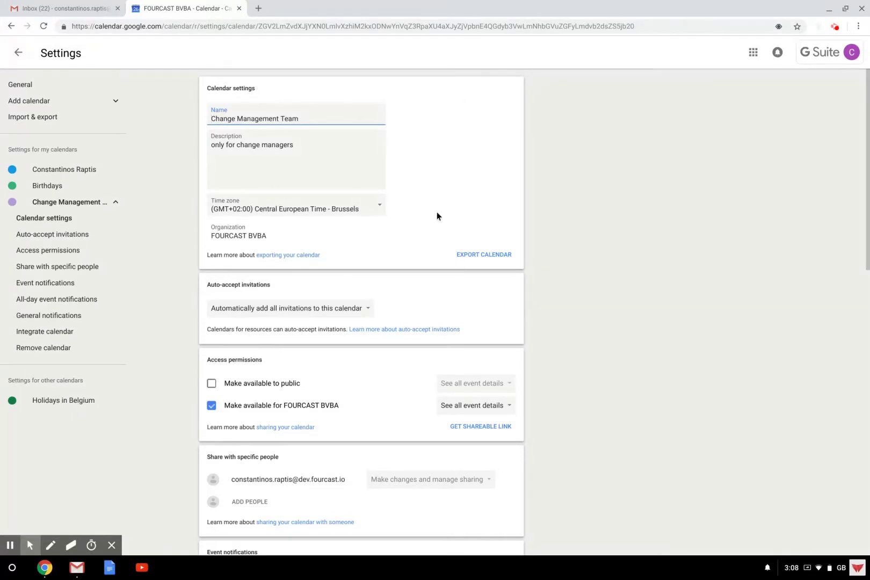
pyautogui.scroll(-3, 436, 213)
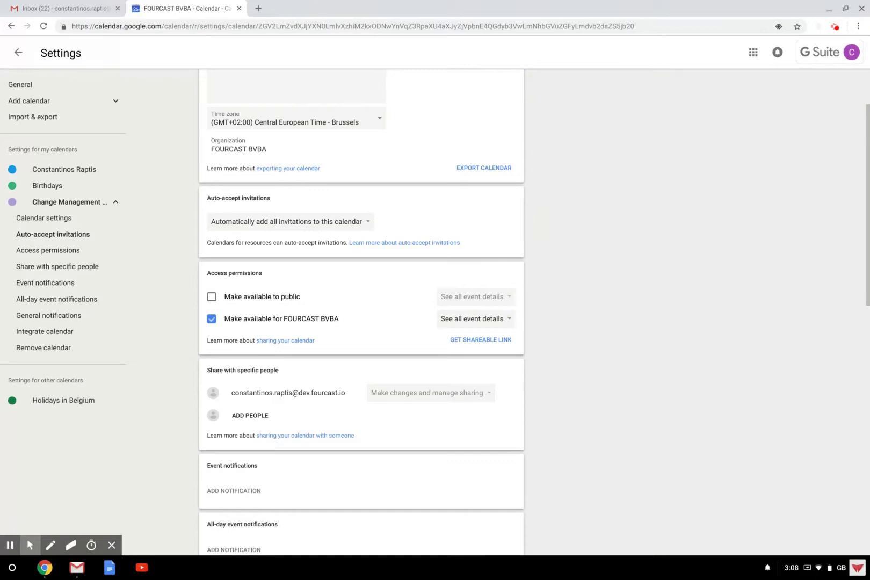
# Add the two colleagues as people to share the calendar with.
pyautogui.click(249, 415)
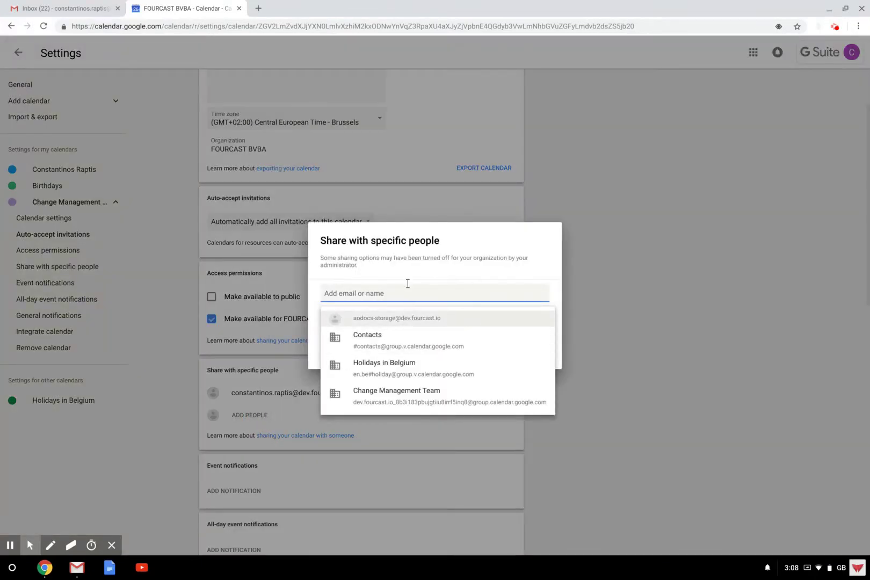
pyautogui.write('jere')
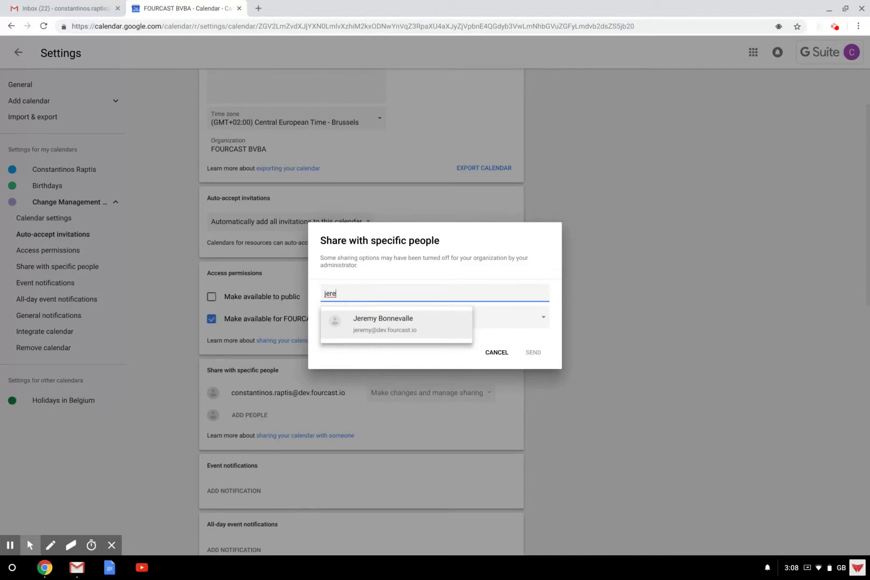
pyautogui.press('Return')
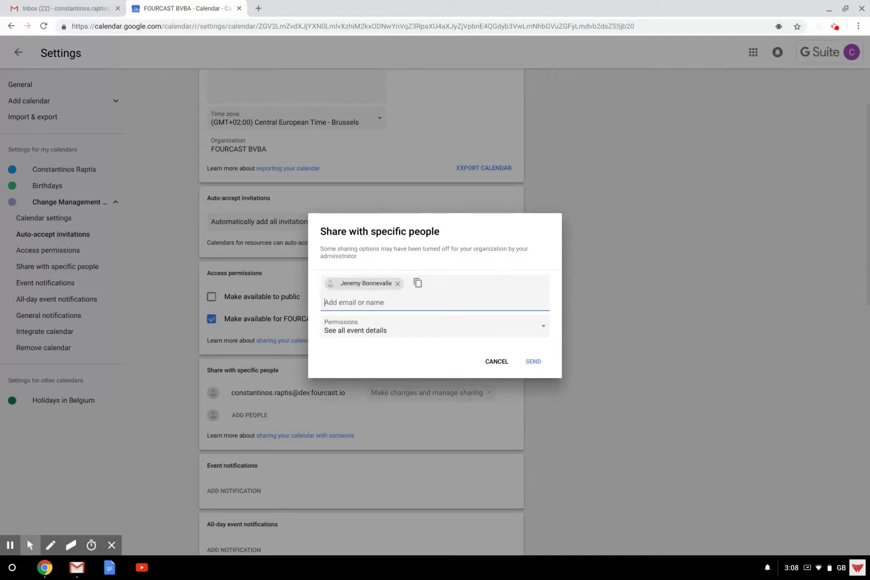
pyautogui.write('kere')
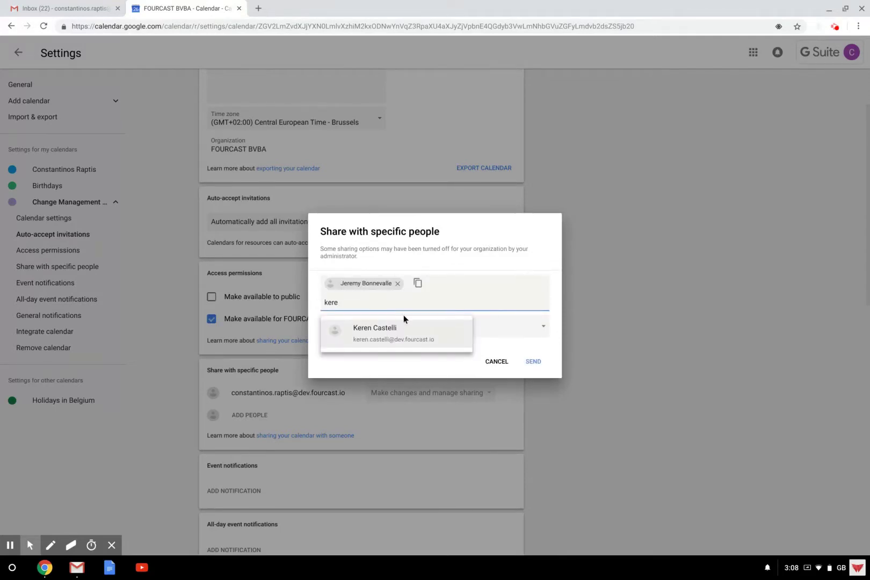
pyautogui.click(403, 322)
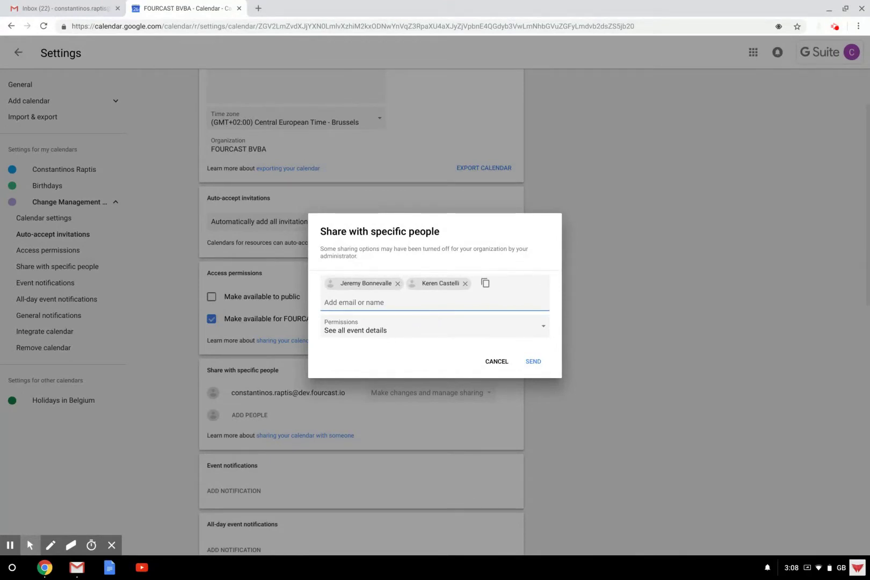
# Grant them 'Make changes and manage sharing' permission and send the invitation.
pyautogui.click(383, 330)
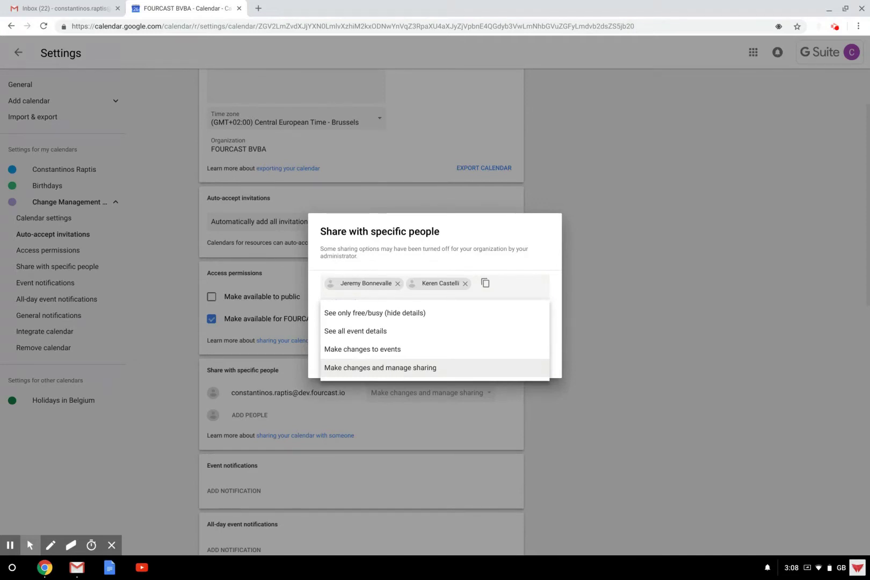
pyautogui.click(402, 367)
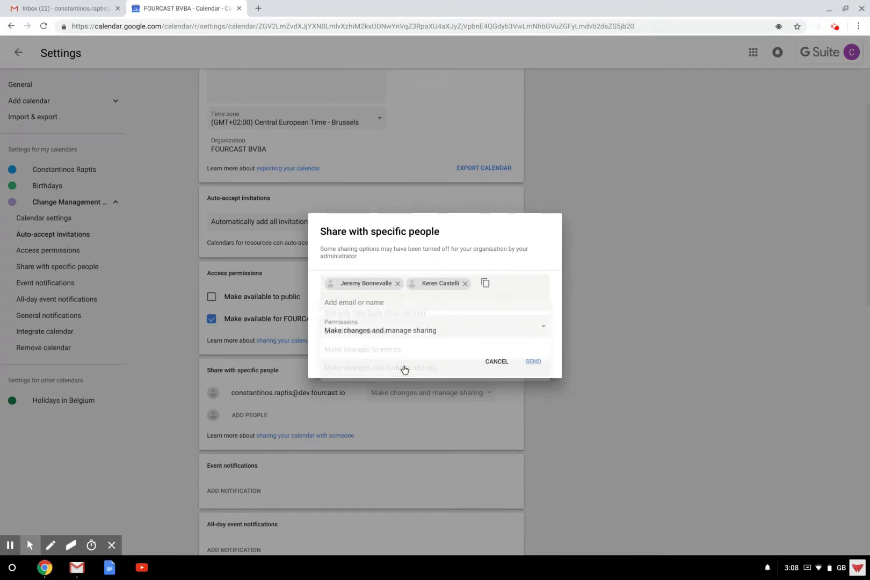
pyautogui.click(529, 363)
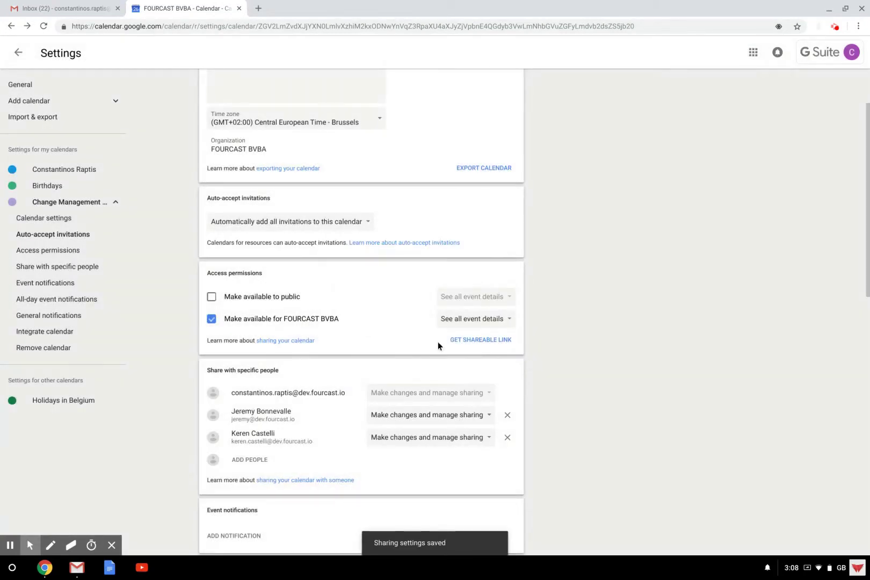
# Create 'google event' on Wed Oct 24, 11am–2pm, in the Change Management Team calendar.
pyautogui.click(66, 208)
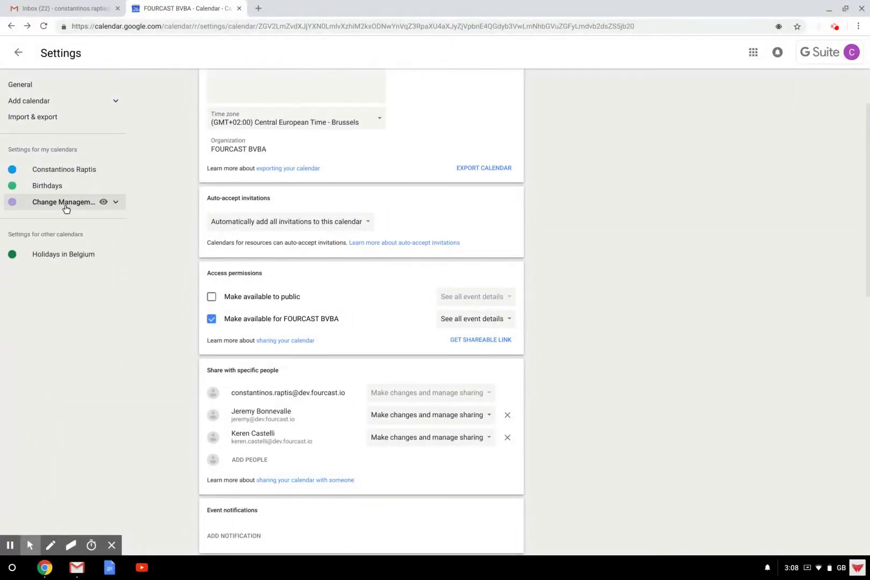
pyautogui.click(16, 58)
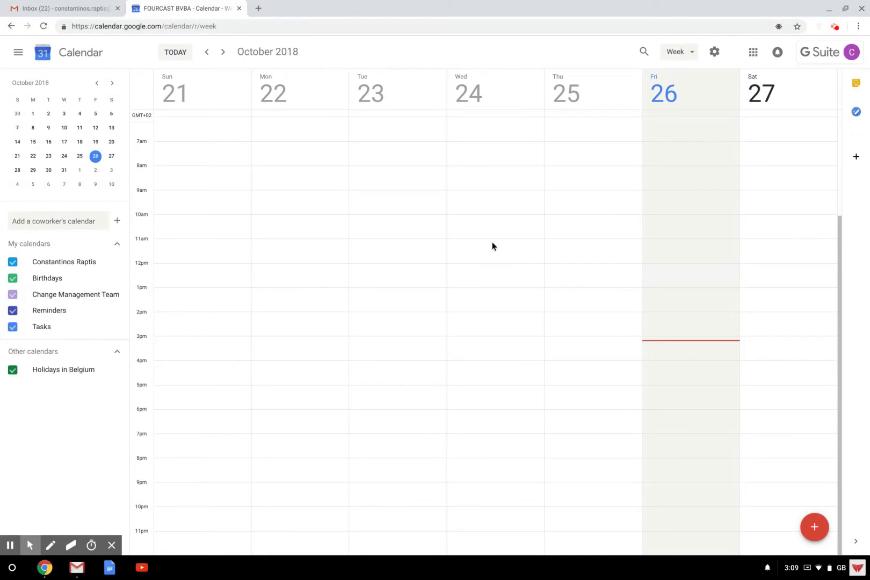
pyautogui.moveTo(492, 242); pyautogui.dragTo(493, 305)
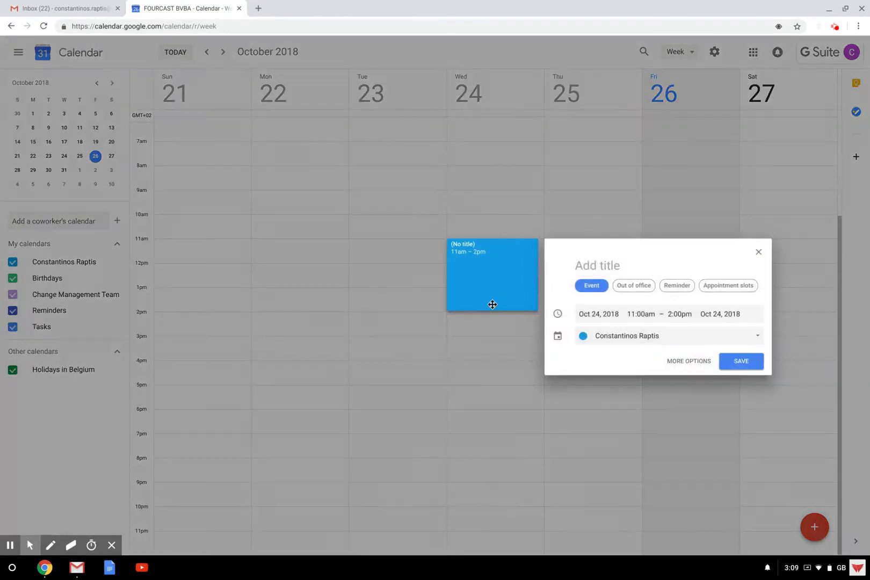
pyautogui.click(600, 335)
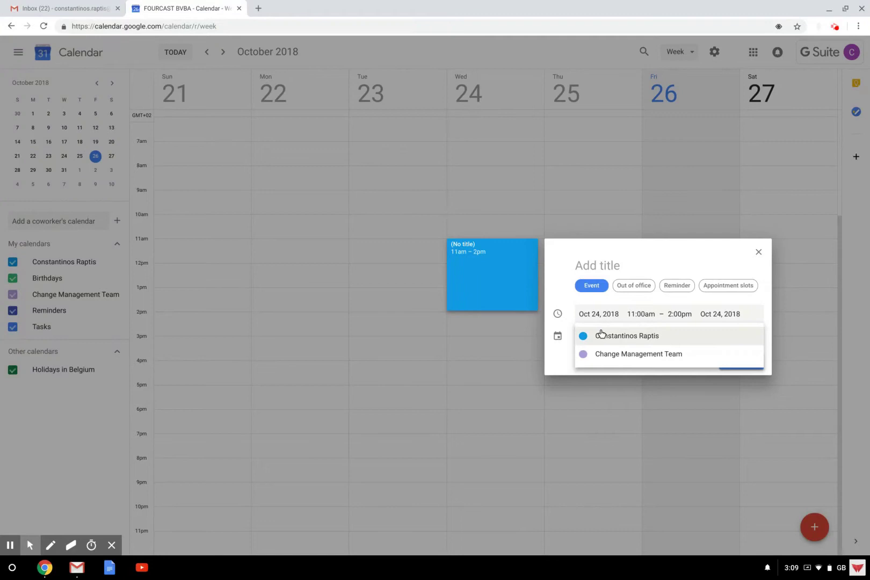
pyautogui.click(624, 355)
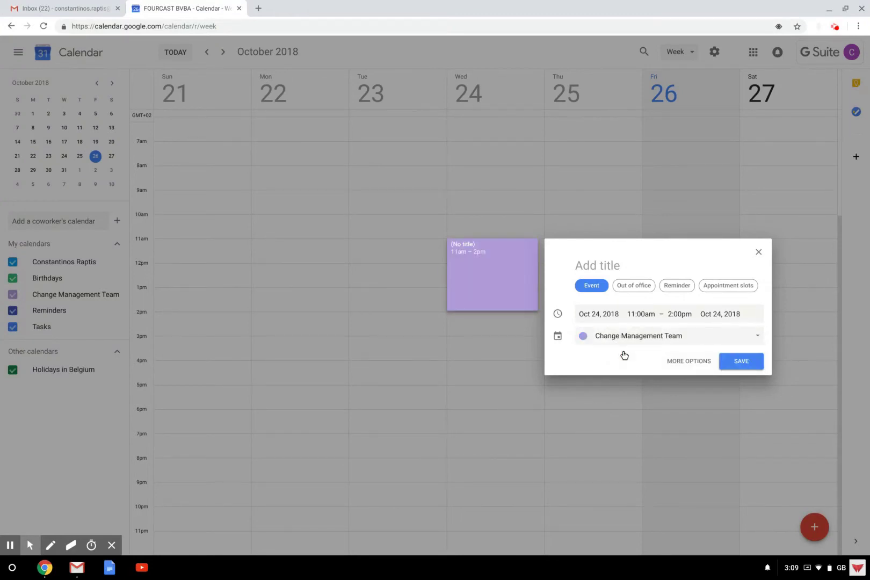
pyautogui.click(626, 260)
pyautogui.write('google event')
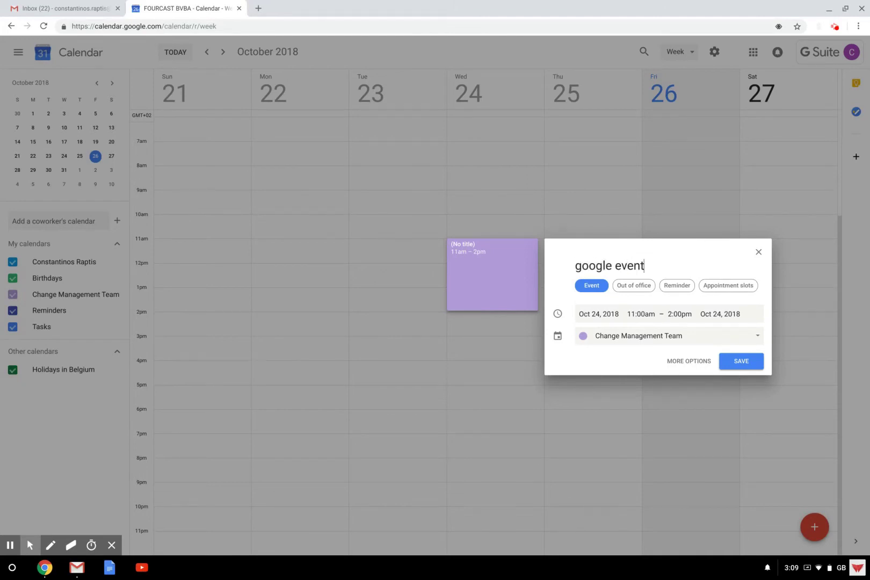
pyautogui.press('Return')
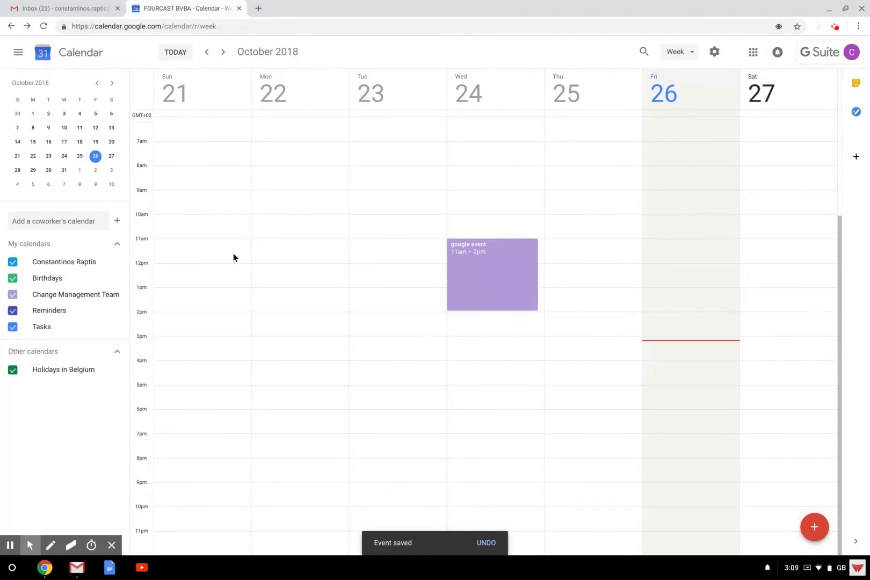
# Add a 'test' event on Monday Oct 22 from 9 to 11:45am.
pyautogui.moveTo(294, 194); pyautogui.dragTo(284, 253)
pyautogui.write('t')
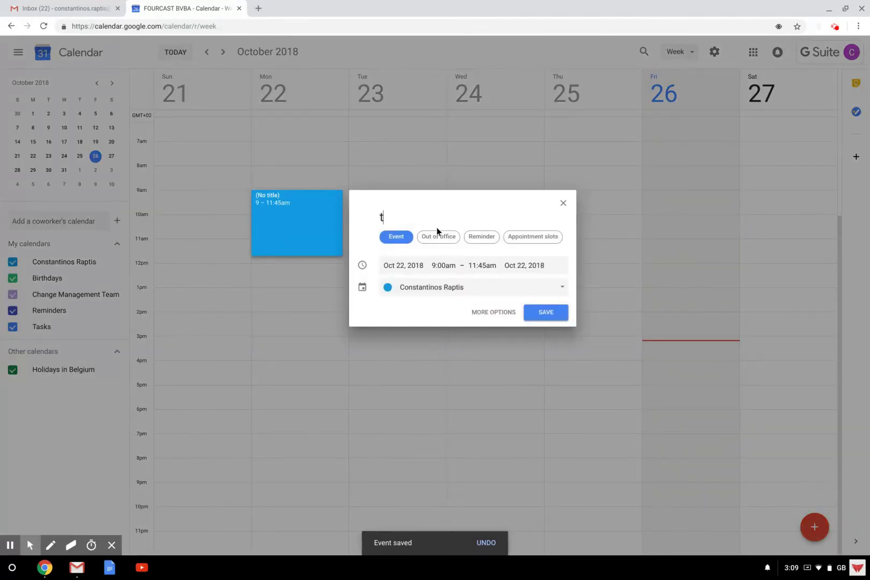
pyautogui.write('est')
pyautogui.press('Return')
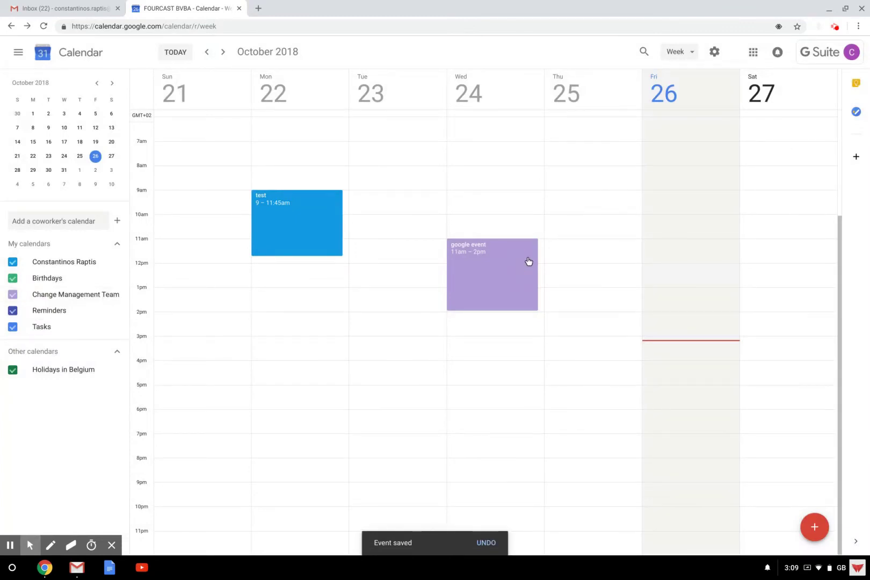
# Set the Change Management Team calendar's colour to red Tomato.
pyautogui.moveTo(79, 299)
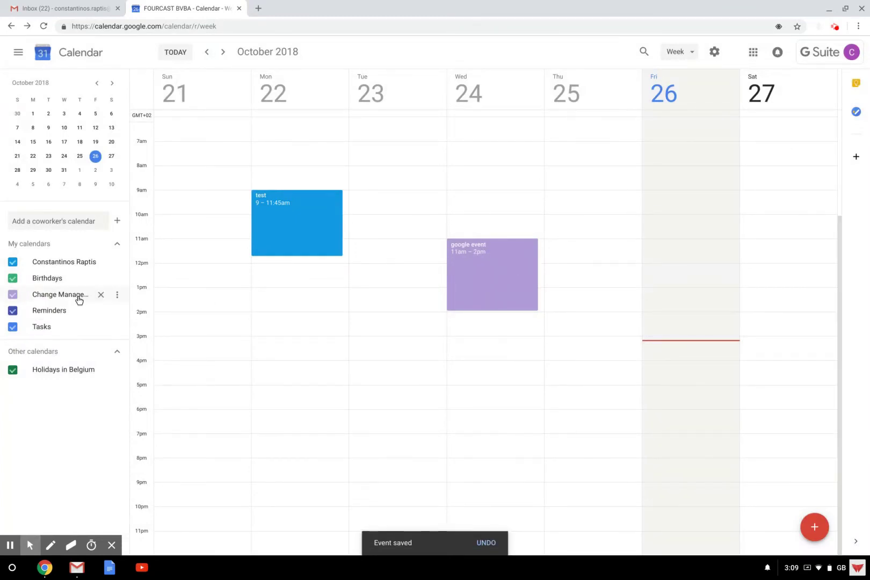
pyautogui.click(116, 295)
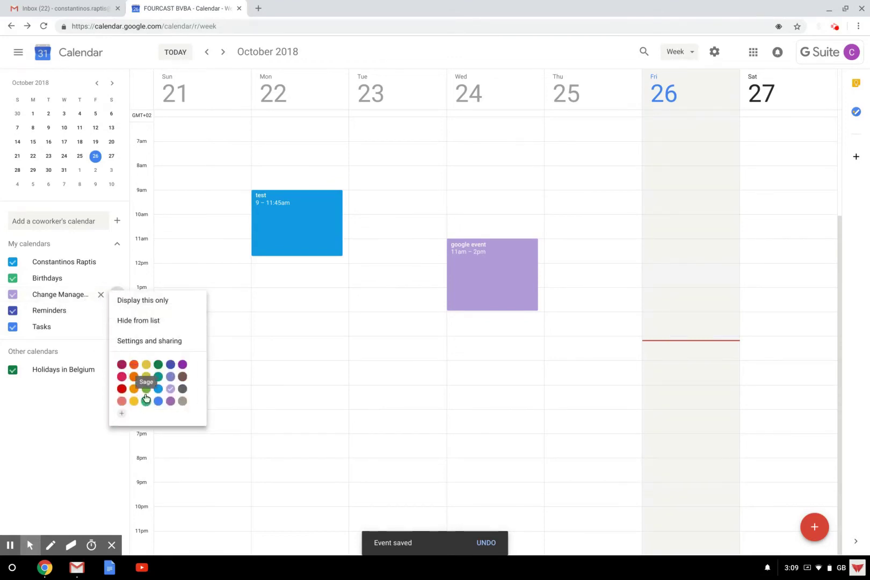
pyautogui.click(121, 388)
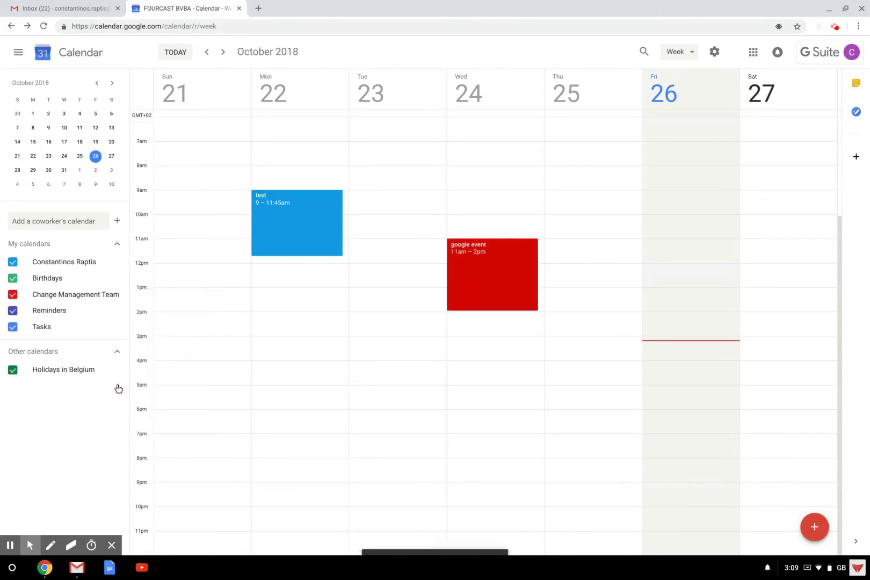